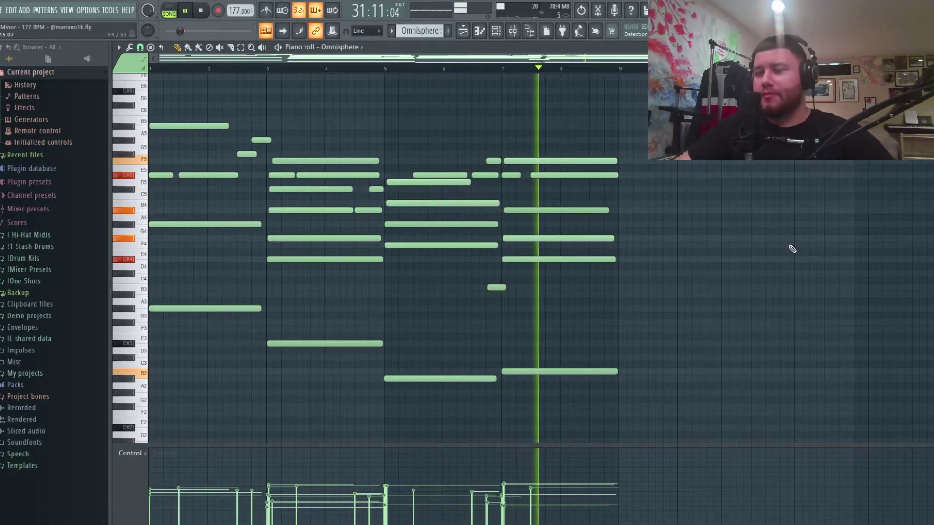
Stop playback of the Omnisphere chord pattern and return from the piano roll to the playlist arrangement.
{"action": "key", "text": "space"}
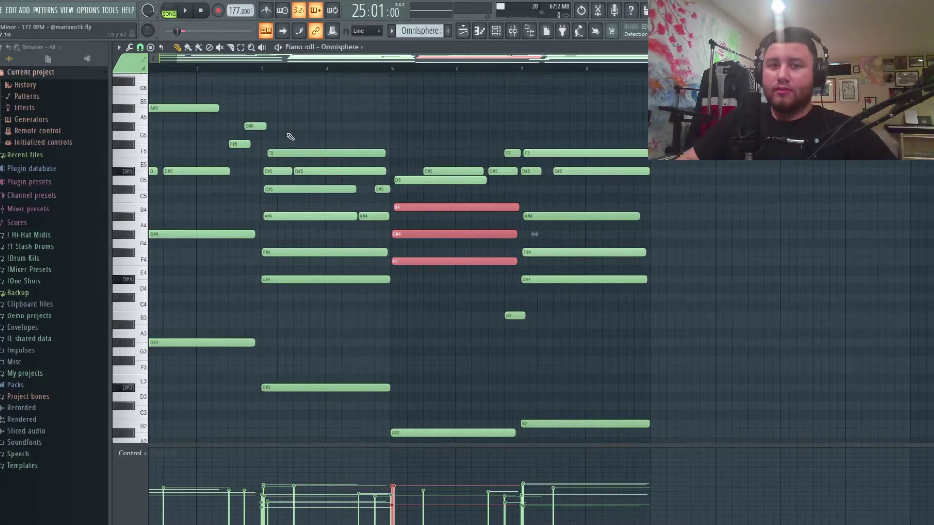
{"action": "left_click_drag", "start_coordinate": [289, 137], "coordinate": [534, 130]}
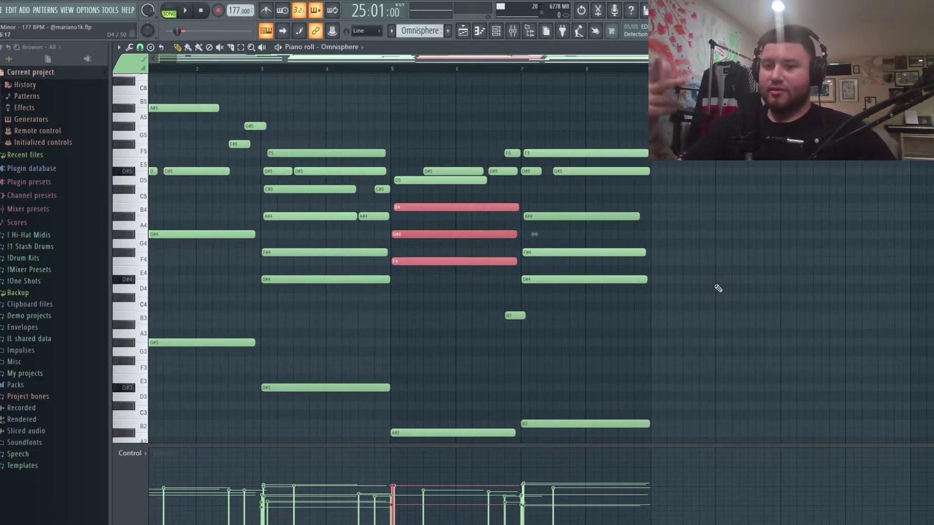
{"action": "key", "text": "F5"}
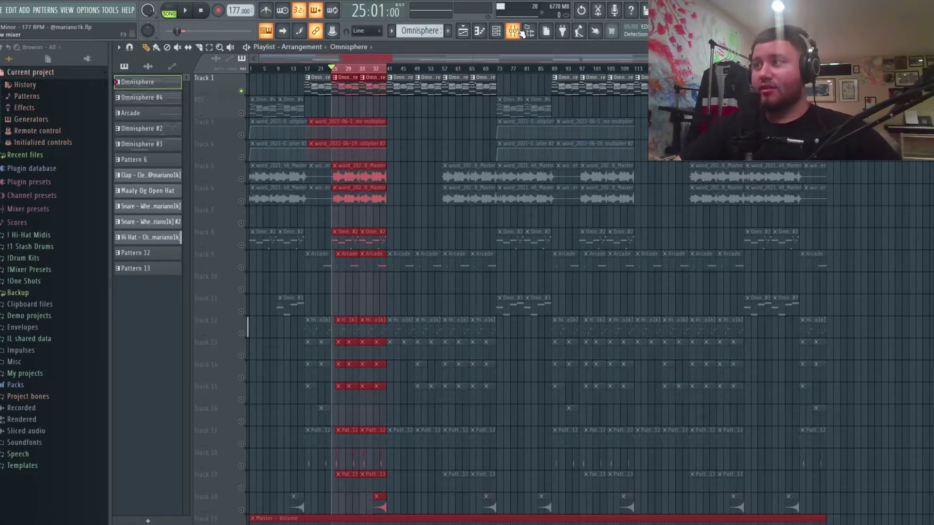
Play the Omnisphere and Arcade tracks together from bar 25, and stop playback once the section has been heard.
{"action": "scroll", "coordinate": [389, 159], "scroll_direction": "up", "scroll_amount": 2}
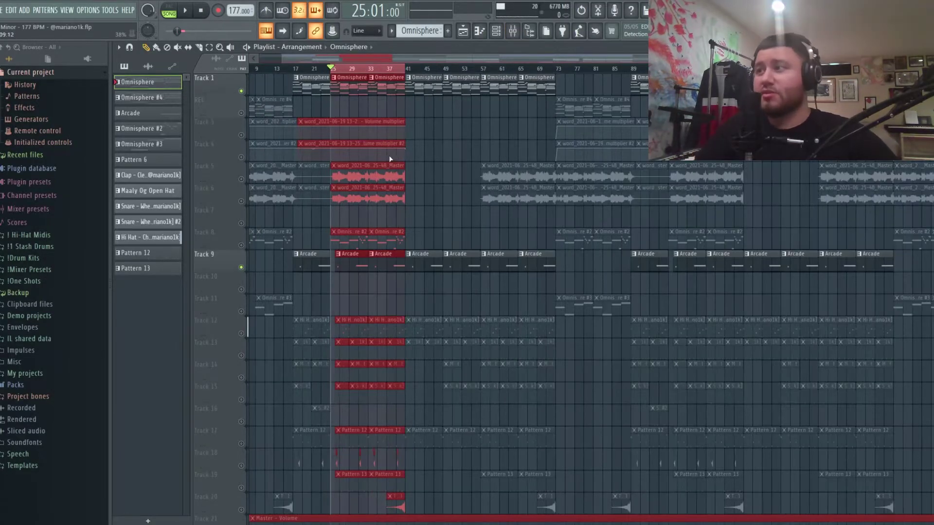
{"action": "key", "text": "space"}
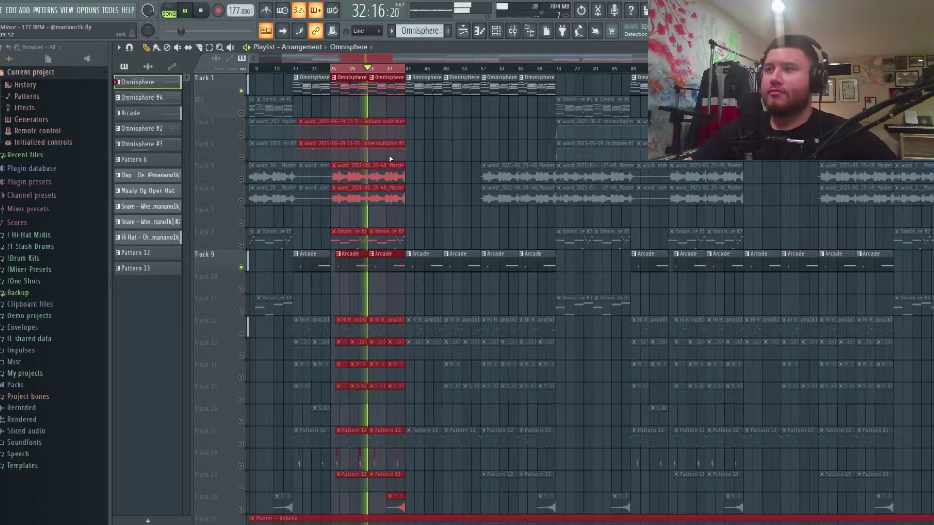
{"action": "key", "text": "space"}
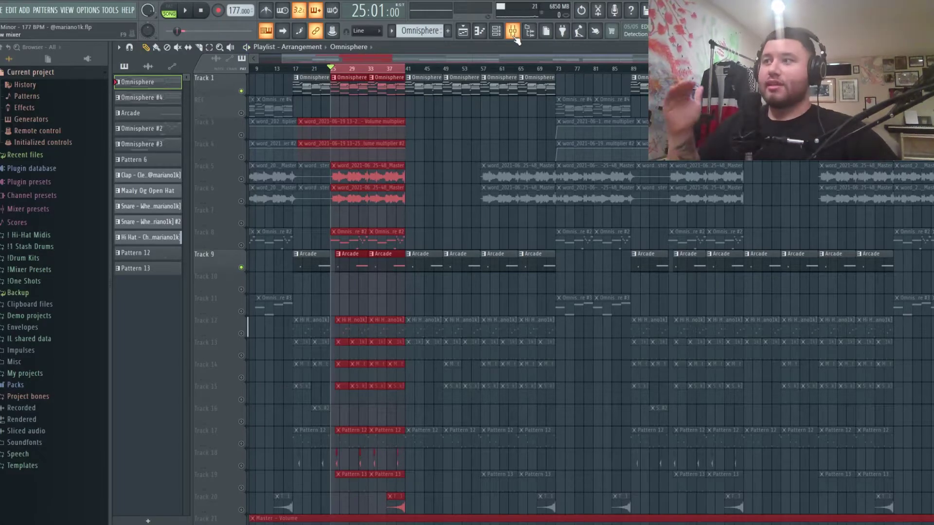
Review the effects on mixer Insert 2, including FilterFreak2, Fruity delay 2 and the Fruity parametric EQ 2 following the delay.
{"action": "left_click", "coordinate": [513, 34]}
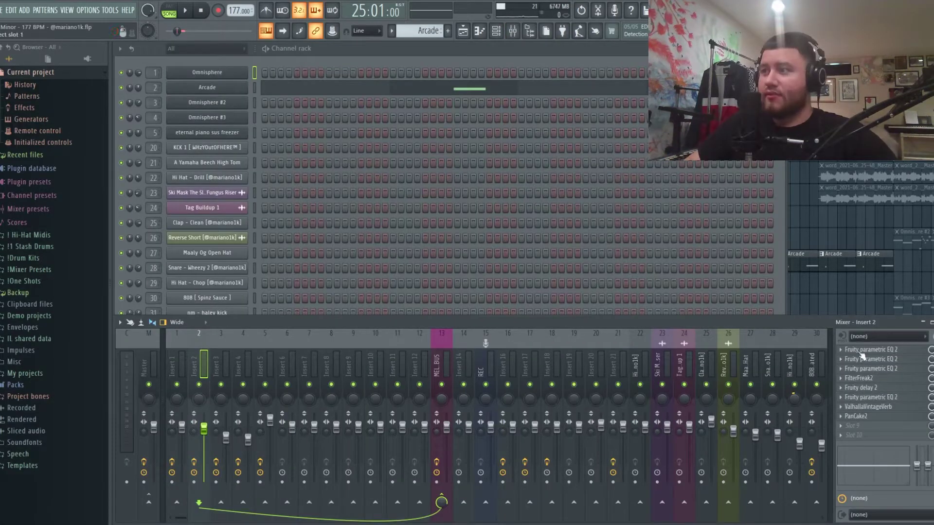
{"action": "left_click", "coordinate": [894, 350]}
{"action": "left_click", "coordinate": [894, 351]}
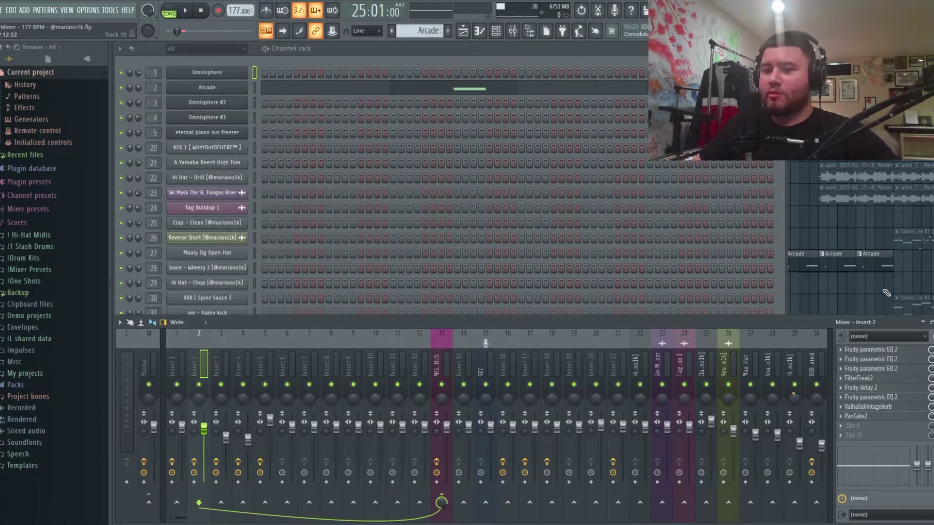
{"action": "left_click", "coordinate": [871, 378]}
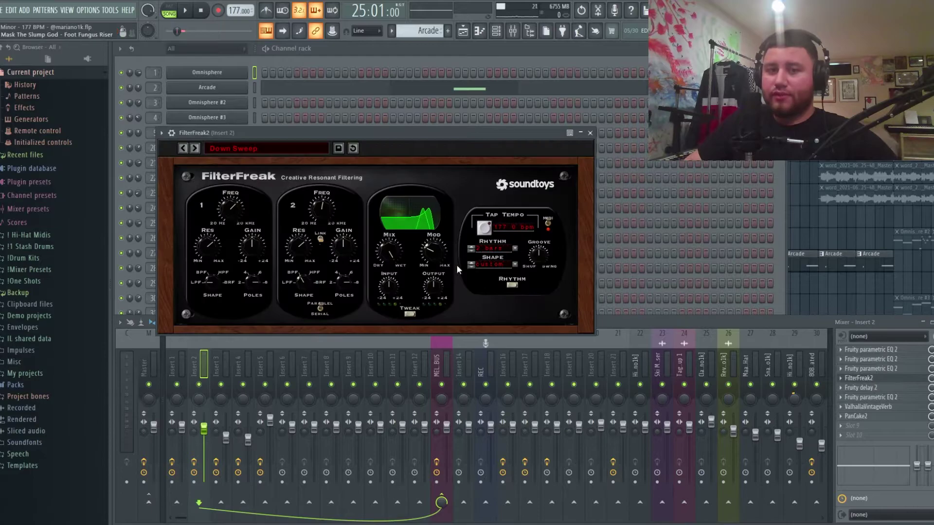
{"action": "left_click", "coordinate": [590, 132]}
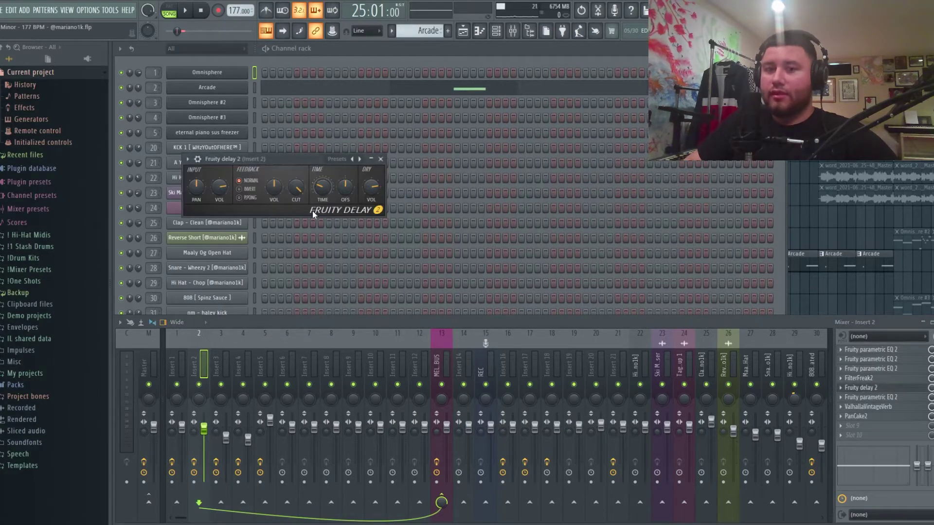
{"action": "left_click", "coordinate": [411, 156]}
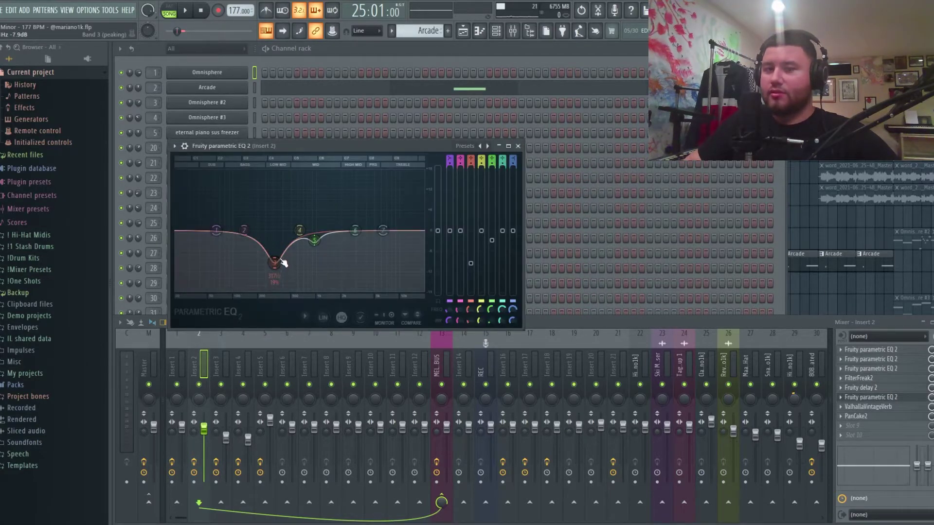
{"action": "left_click", "coordinate": [518, 146]}
{"action": "left_click", "coordinate": [636, 146]}
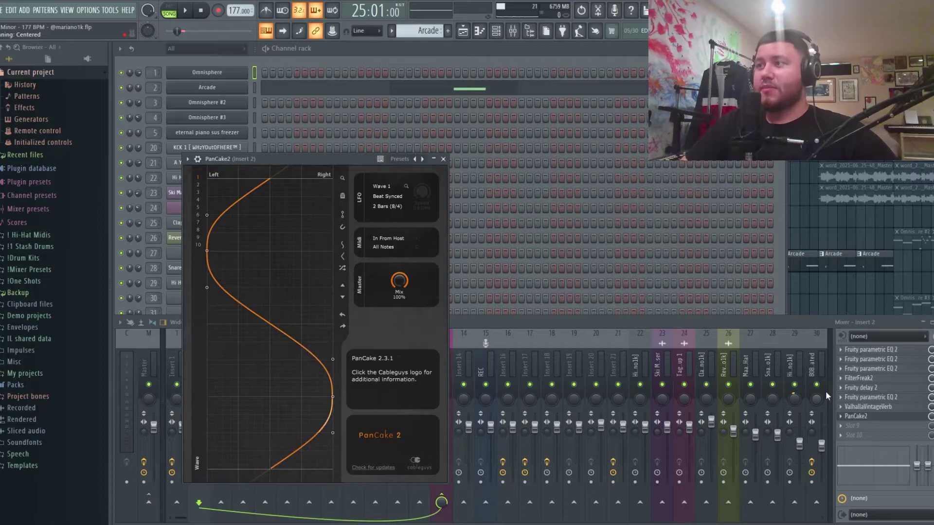
Load the Left to Right preset in PanCake2 on Insert 2 and close the plugin.
{"action": "left_click", "coordinate": [417, 159]}
{"action": "left_click", "coordinate": [417, 159]}
{"action": "left_click", "coordinate": [417, 159]}
{"action": "left_click", "coordinate": [416, 159]}
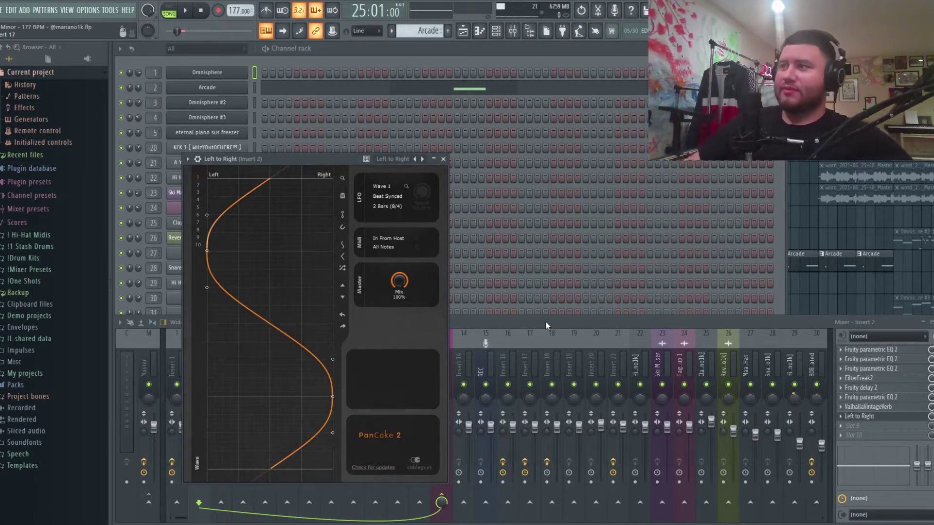
{"action": "left_click", "coordinate": [444, 160]}
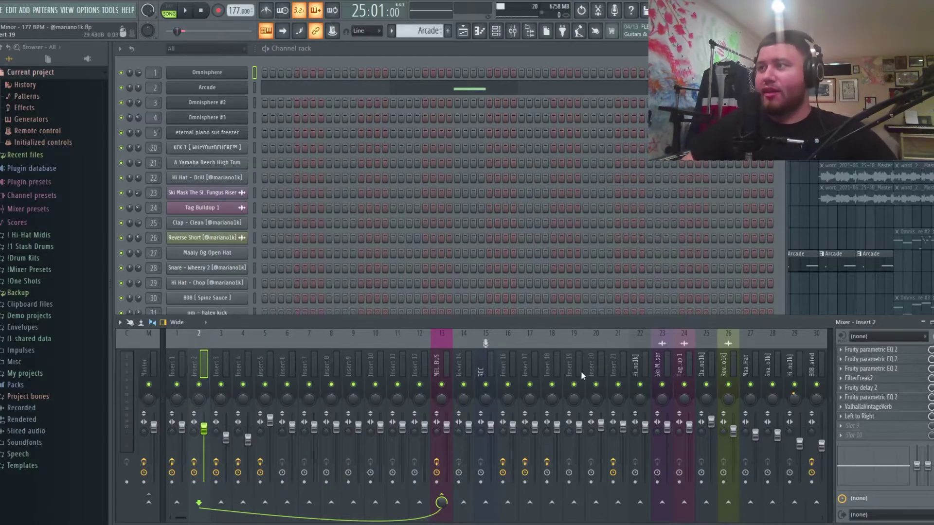
Unmute playlist tracks 5, 6 and 8, mute track 9, and play the selected section from bar 25.
{"action": "key", "text": "F5"}
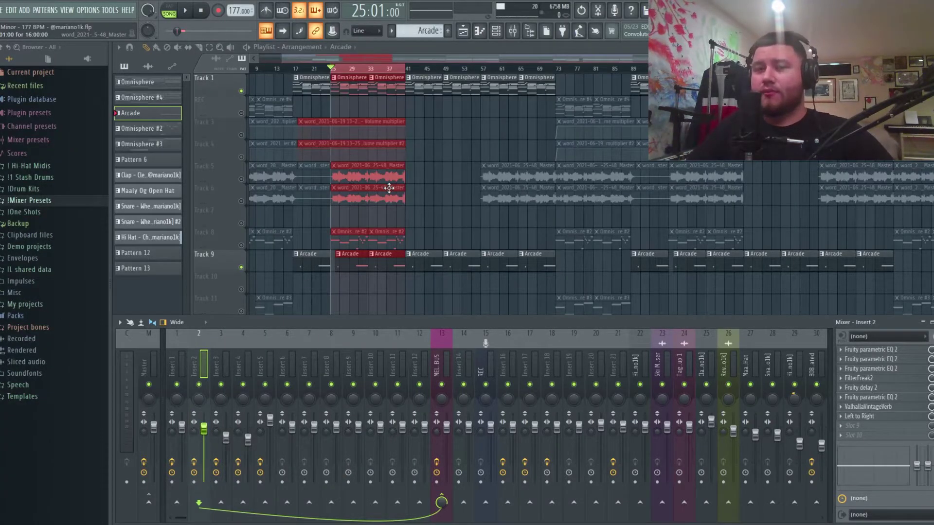
{"action": "key", "text": "F9"}
{"action": "left_click", "coordinate": [241, 179]}
{"action": "left_click", "coordinate": [241, 201]}
{"action": "left_click", "coordinate": [240, 245]}
{"action": "left_click", "coordinate": [240, 267]}
{"action": "key", "text": "space"}
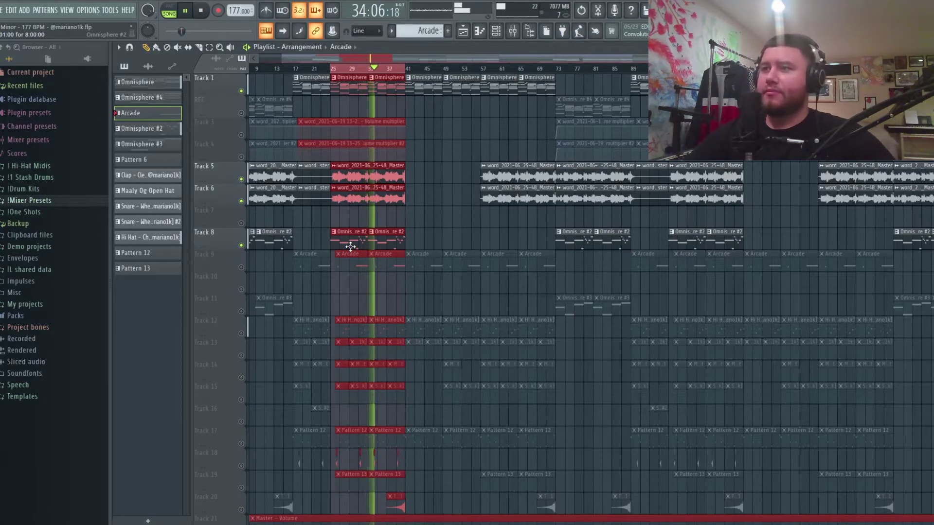
{"action": "left_click", "coordinate": [202, 13]}
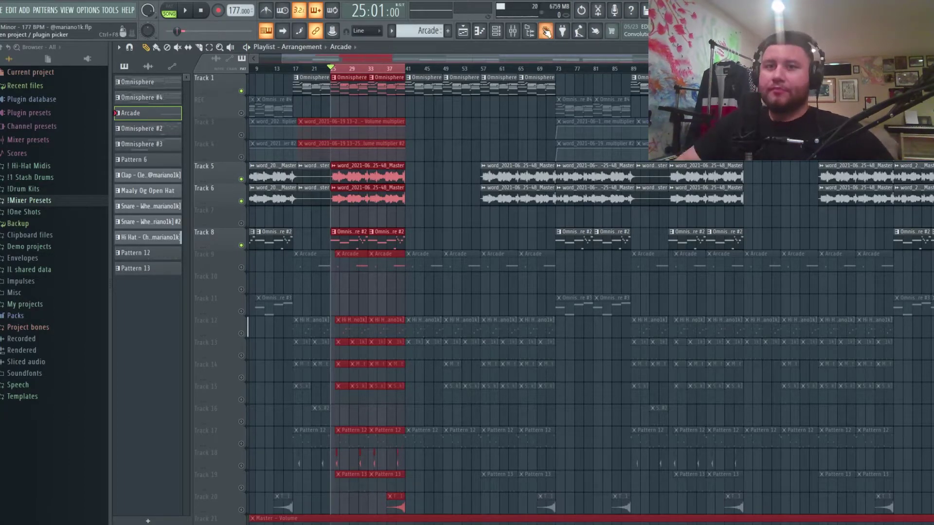
Inspect the first CLA-2A Stereo and the two Fruity parametric EQ 2 curves that follow it on mixer Insert 16.
{"action": "key", "text": "F9"}
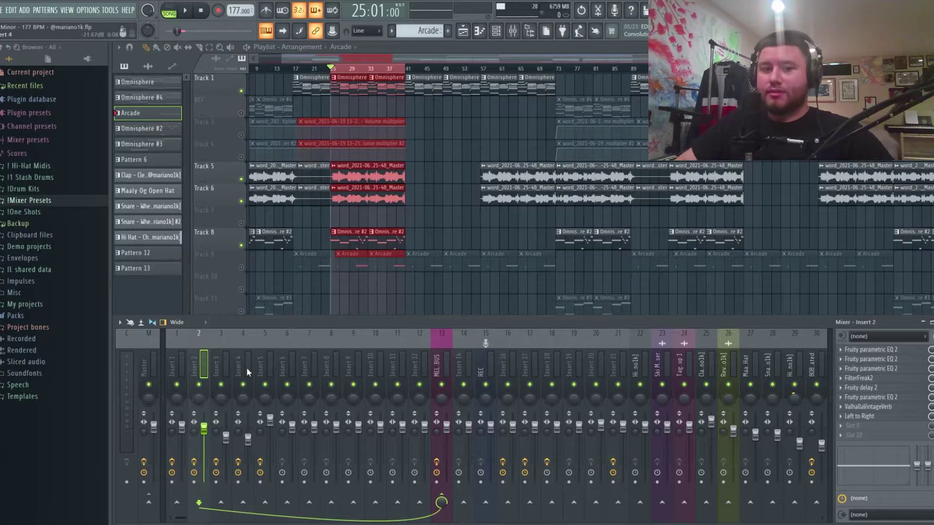
{"action": "left_click", "coordinate": [507, 365]}
{"action": "left_click", "coordinate": [860, 350]}
{"action": "left_click", "coordinate": [870, 359]}
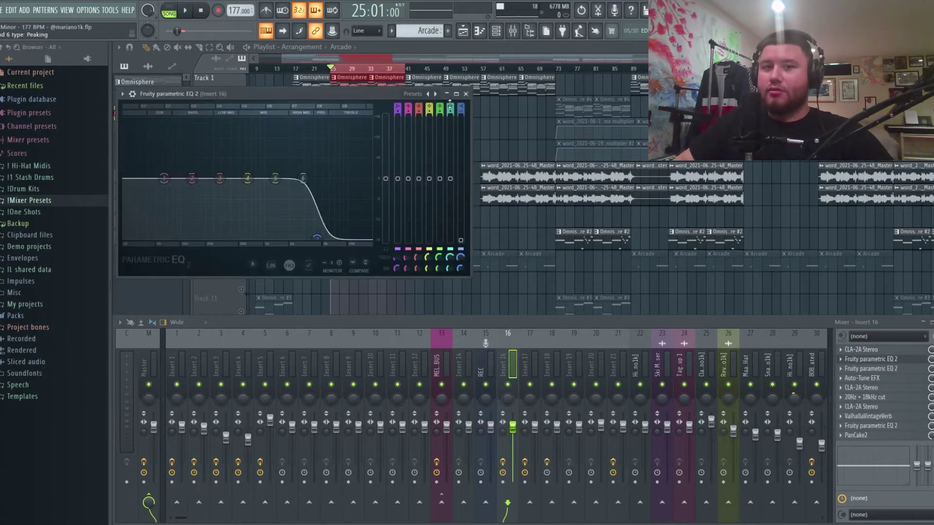
{"action": "left_click", "coordinate": [465, 93]}
{"action": "left_click", "coordinate": [871, 369]}
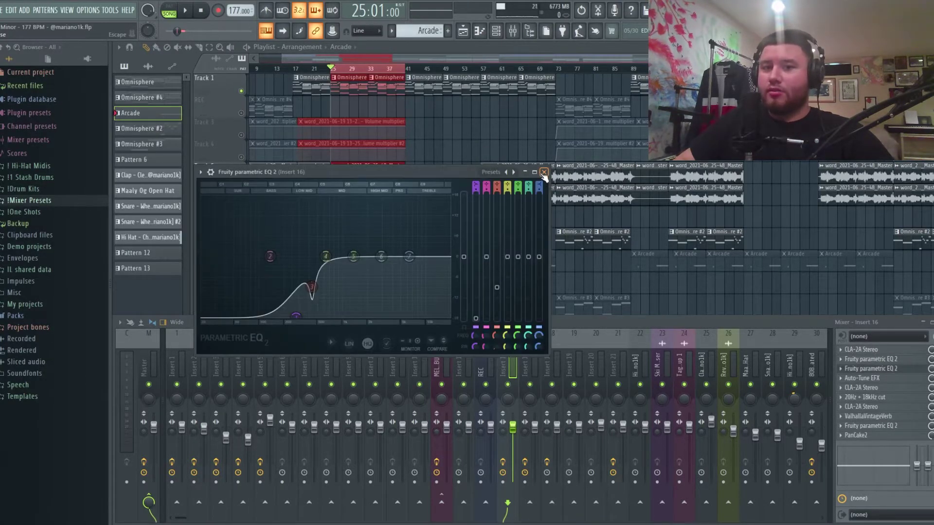
{"action": "left_click", "coordinate": [543, 172]}
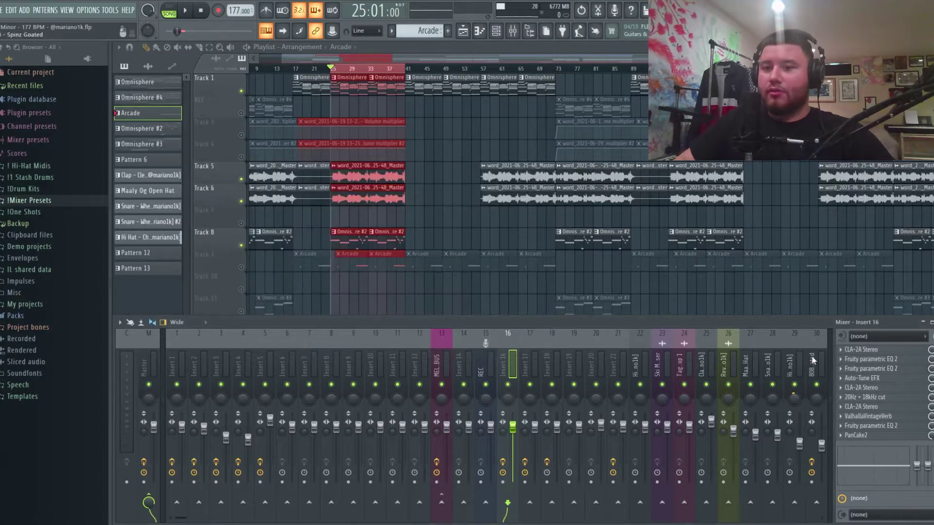
Examine Auto-Tune EFX on Insert 16 and browse the Mike Dean patches, leaving the current patch selected.
{"action": "left_click", "coordinate": [861, 378]}
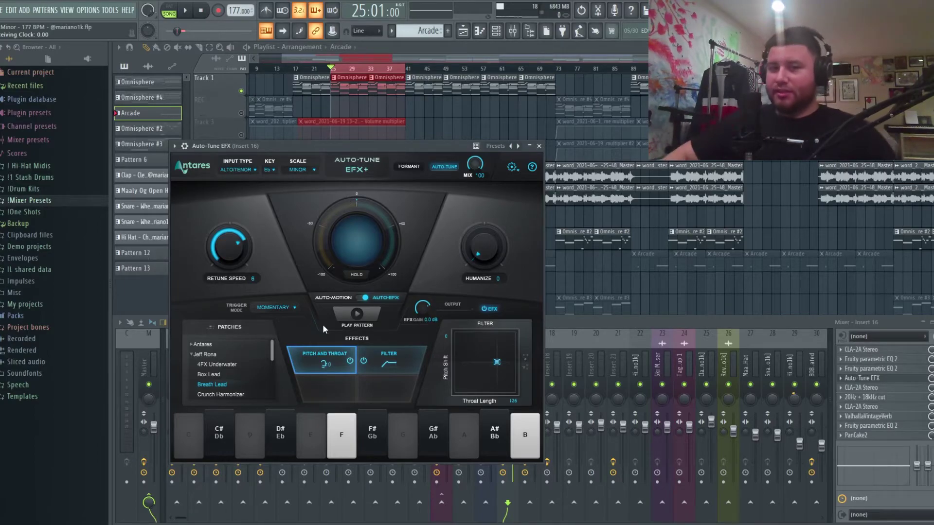
{"action": "scroll", "coordinate": [219, 365], "scroll_direction": "down", "scroll_amount": 1}
{"action": "scroll", "coordinate": [223, 361], "scroll_direction": "up", "scroll_amount": 1}
{"action": "left_click", "coordinate": [193, 354]}
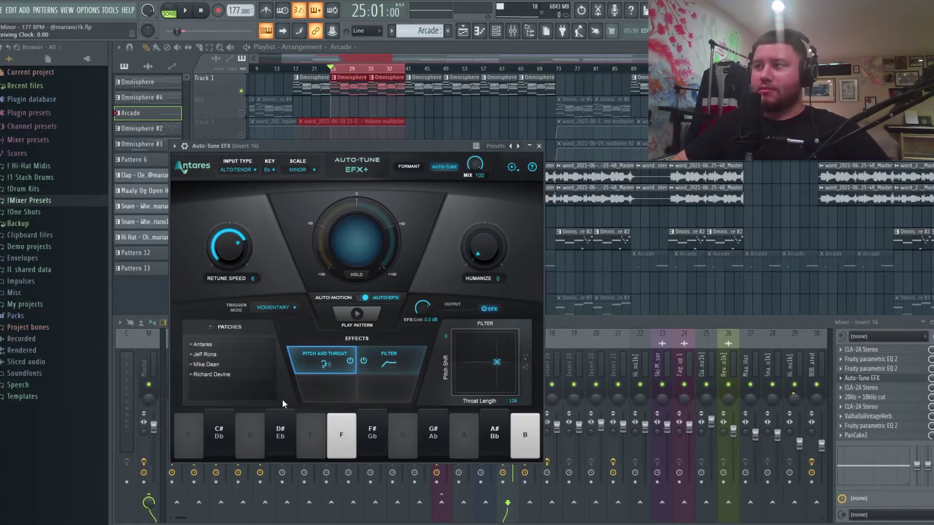
{"action": "left_click", "coordinate": [190, 364]}
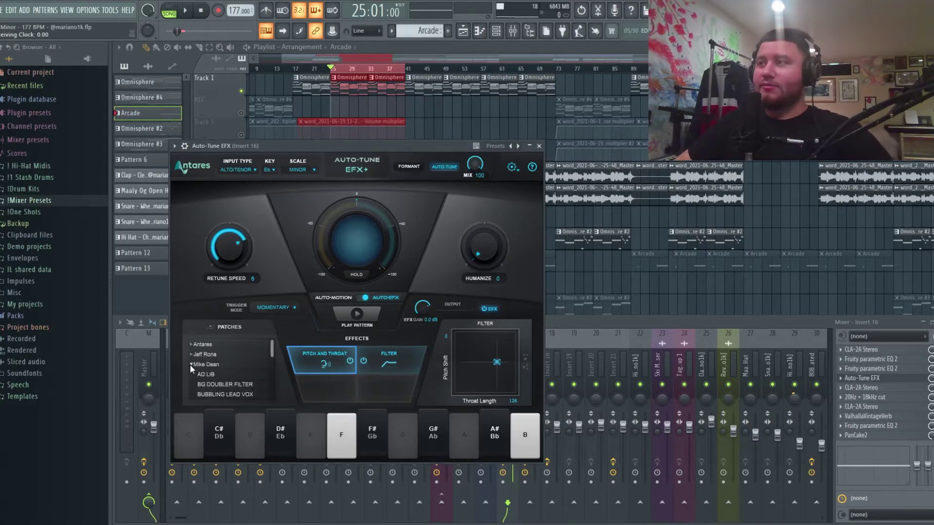
{"action": "scroll", "coordinate": [206, 384], "scroll_direction": "down", "scroll_amount": 2}
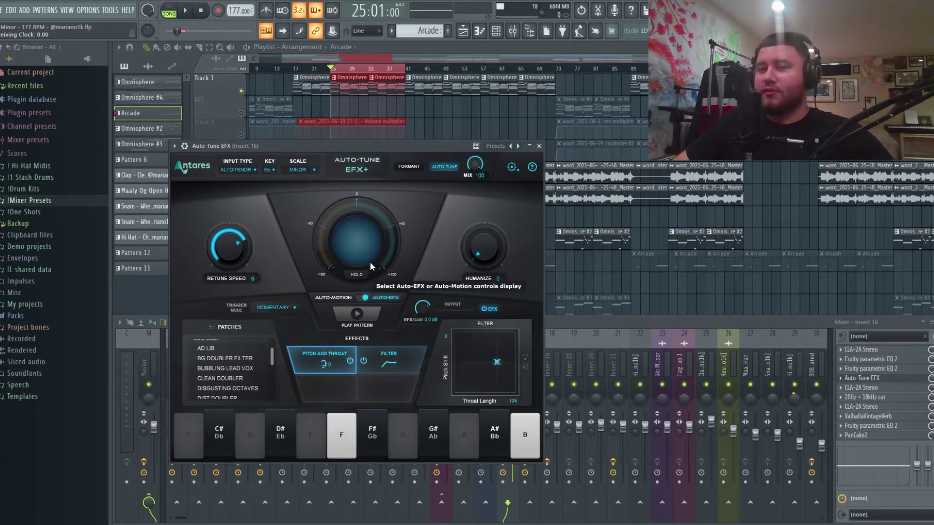
{"action": "left_click", "coordinate": [539, 146]}
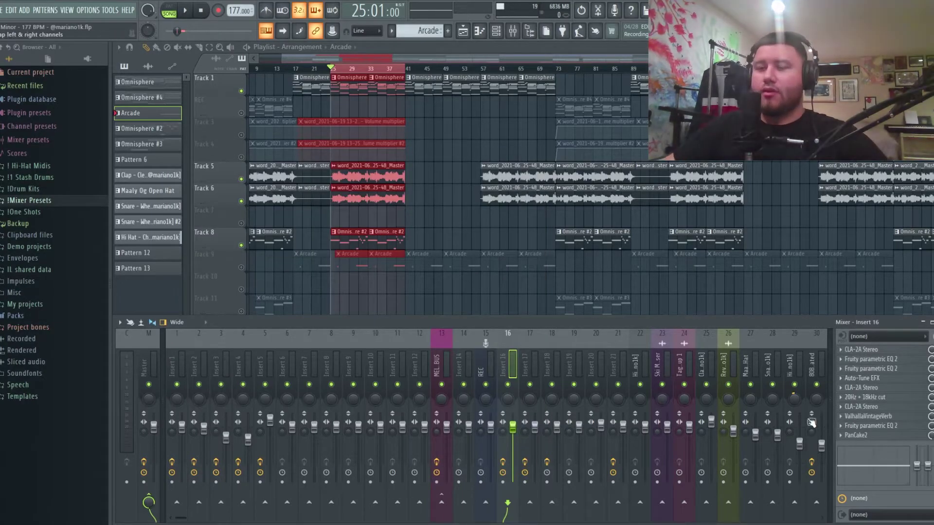
Check the later CLA-2A Stereo compressors, the 20Hz + 18kHz cut and the ValhallaVintageVerb settings on Insert 16.
{"action": "left_click", "coordinate": [861, 388]}
{"action": "left_click", "coordinate": [437, 94]}
{"action": "left_click", "coordinate": [869, 397]}
{"action": "left_click", "coordinate": [868, 396]}
{"action": "left_click", "coordinate": [876, 407]}
{"action": "left_click", "coordinate": [875, 407]}
{"action": "left_click", "coordinate": [870, 416]}
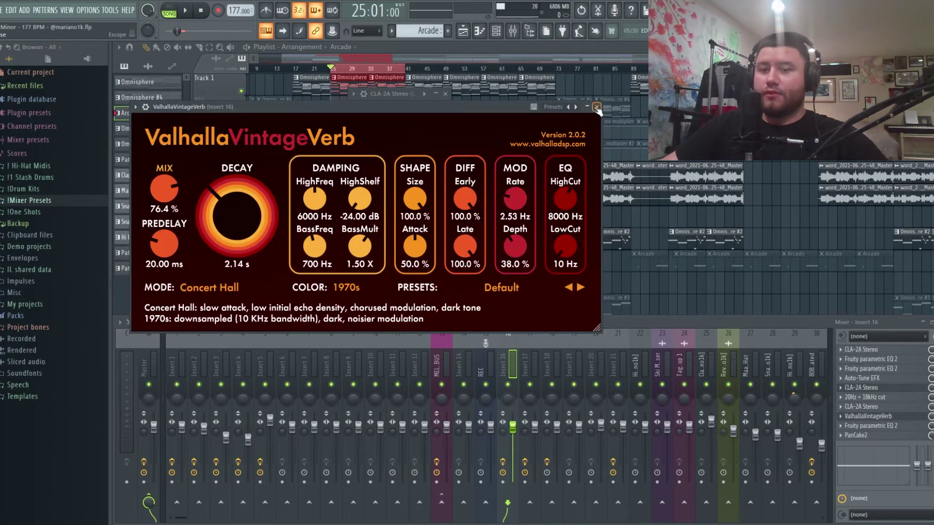
{"action": "left_click", "coordinate": [596, 107]}
Inspect the last Fruity parametric EQ 2 and PanCake2 on Insert 16, closing all open plugin windows.
{"action": "left_click", "coordinate": [871, 426]}
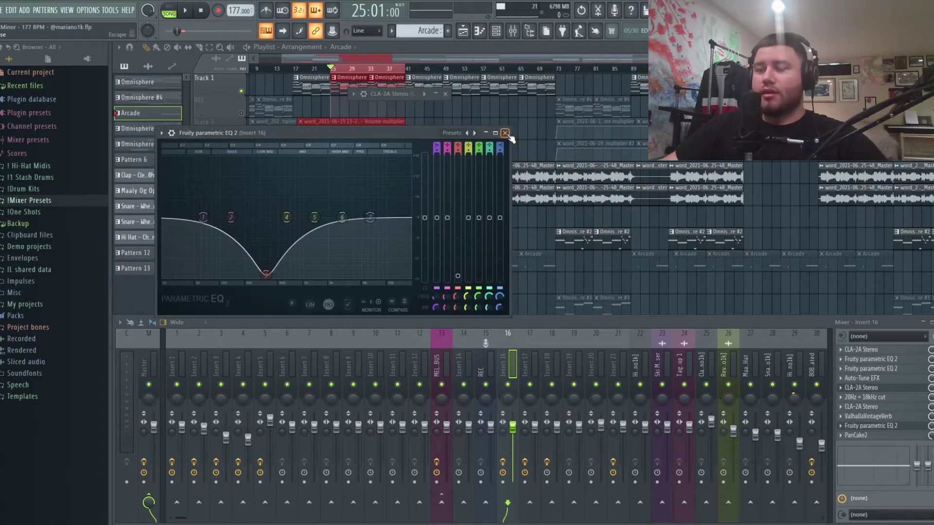
{"action": "left_click", "coordinate": [505, 133]}
{"action": "left_click", "coordinate": [856, 435]}
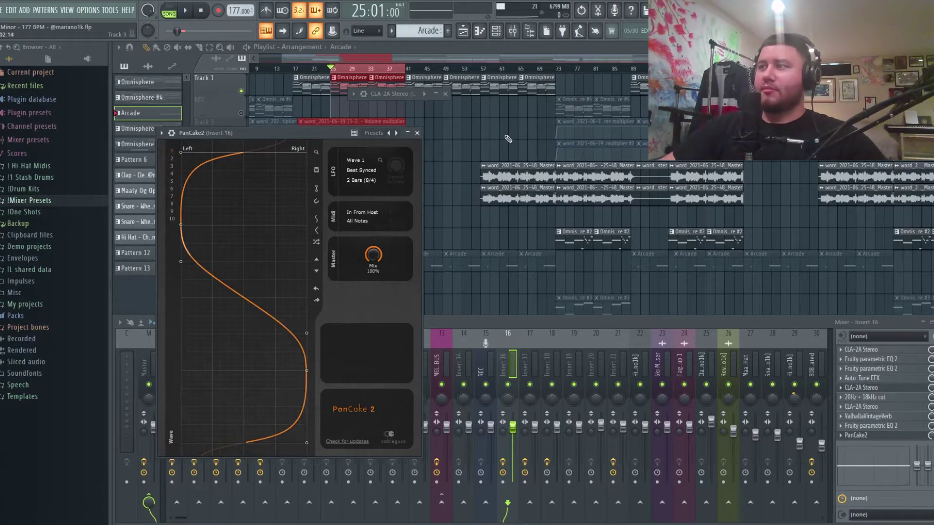
{"action": "left_click", "coordinate": [417, 133]}
{"action": "left_click", "coordinate": [444, 94]}
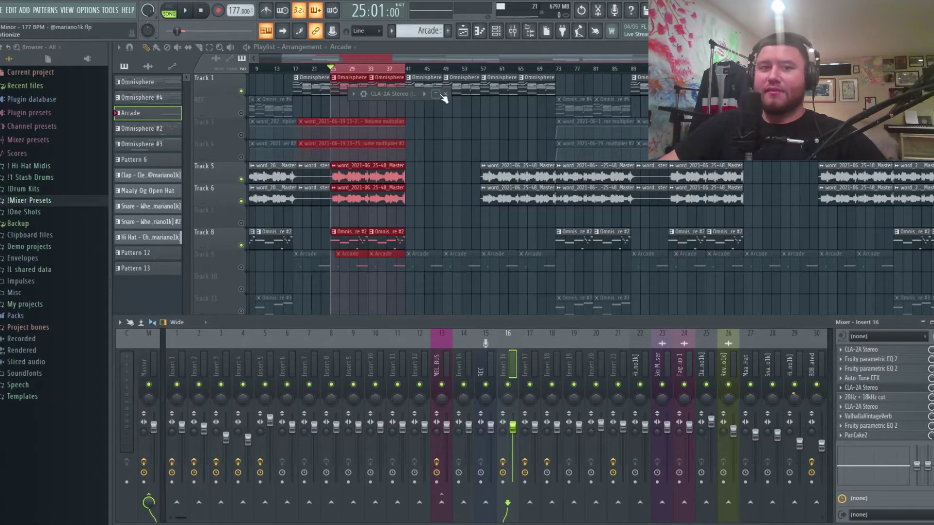
Clear the clip selection, hide the mixer and solo Track 8 in the playlist.
{"action": "left_click", "coordinate": [486, 214]}
{"action": "key", "text": "F9"}
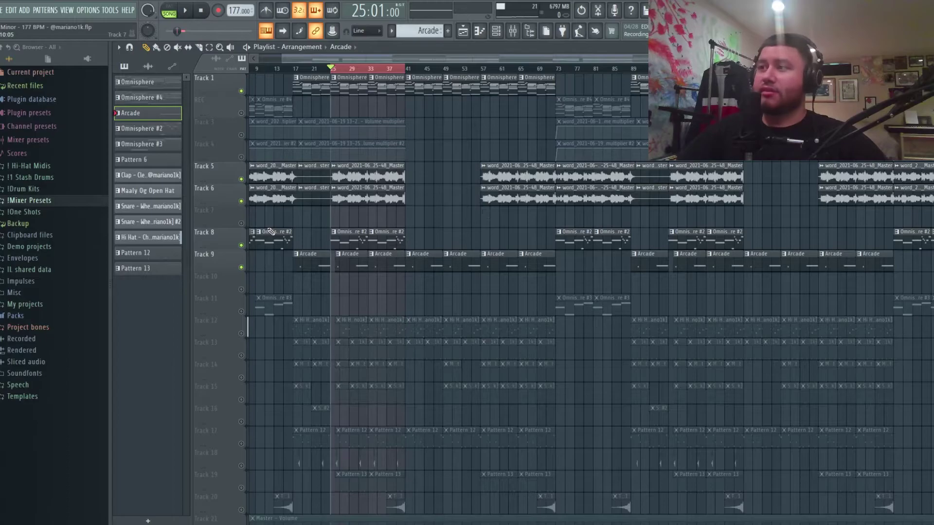
{"action": "left_click", "coordinate": [240, 245], "text": "ctrl"}
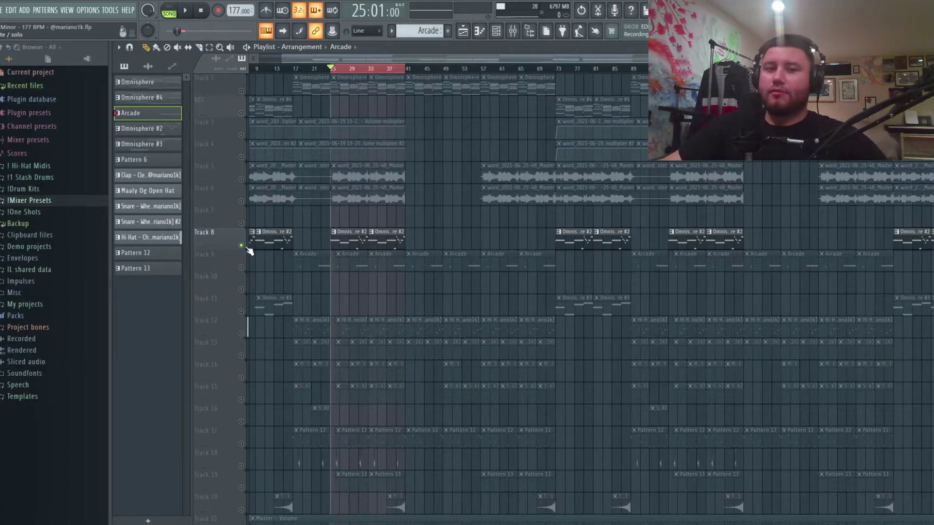
Open the Omnisphere #2 pattern from Track 8 in the piano roll and play its melody.
{"action": "left_click", "coordinate": [340, 242]}
{"action": "double_click", "coordinate": [342, 242]}
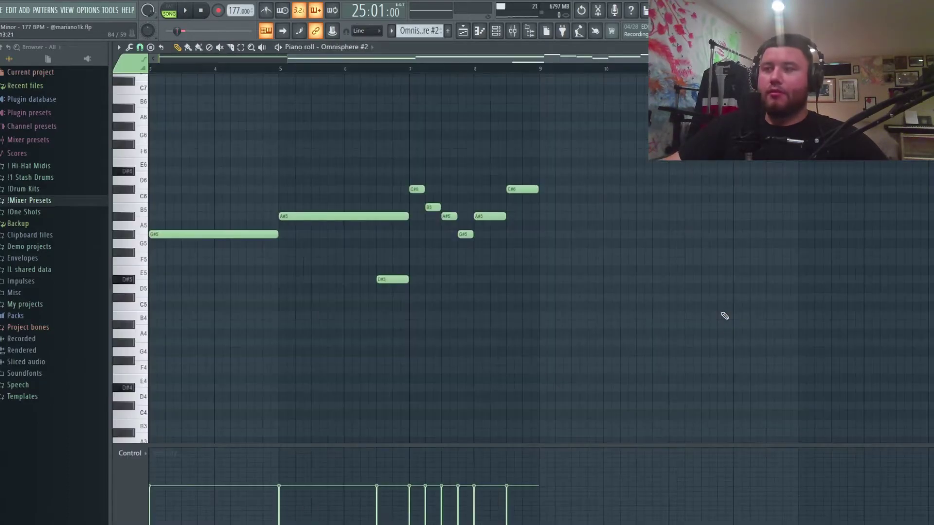
{"action": "key", "text": "space"}
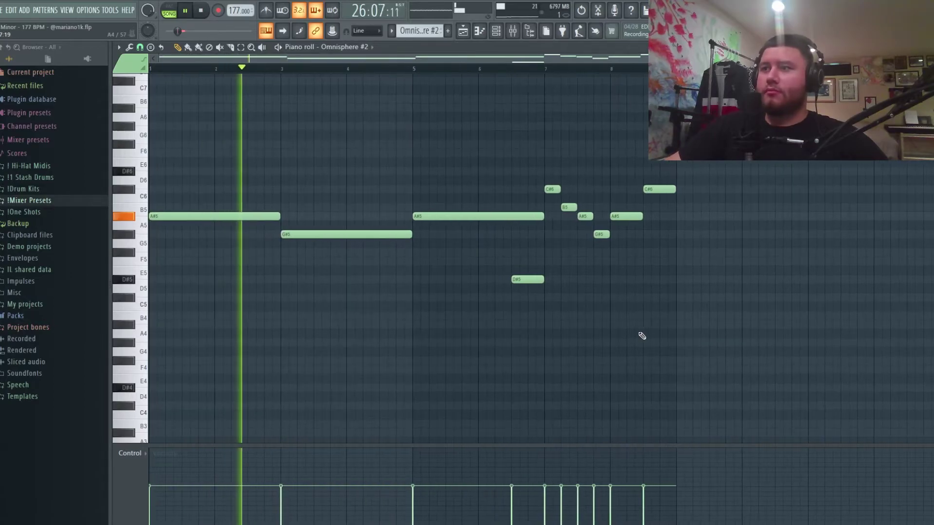
{"action": "scroll", "coordinate": [710, 330], "scroll_direction": "up", "scroll_amount": 2}
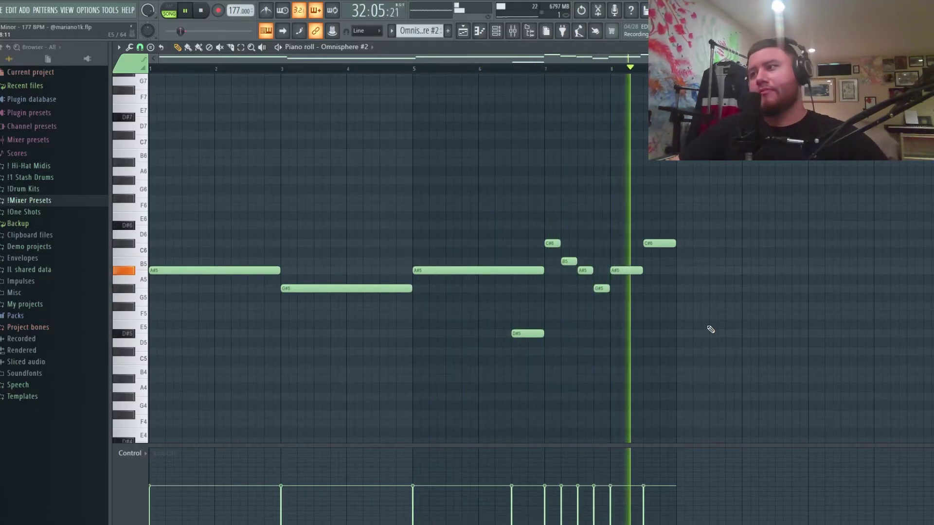
Stop the Omnisphere #2 playback, bring up the mixer and channel rack, and select Insert 3.
{"action": "key", "text": "space"}
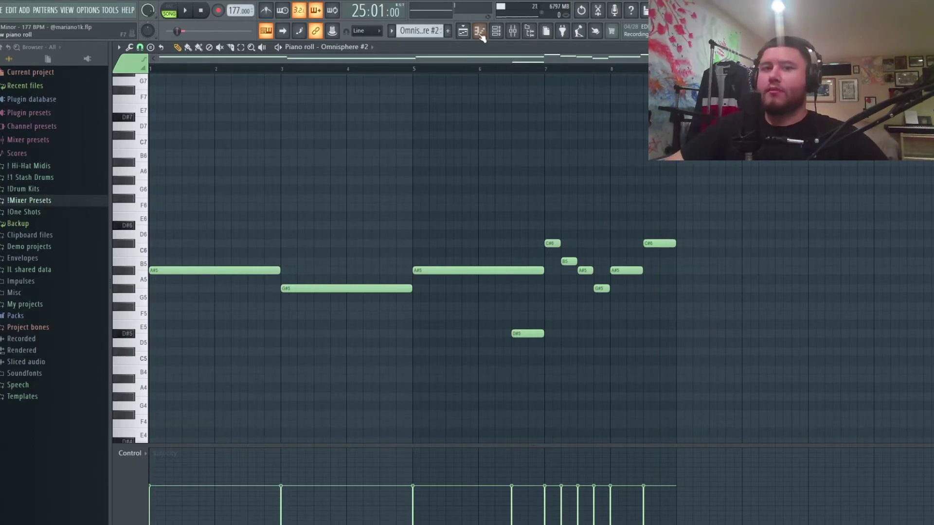
{"action": "left_click", "coordinate": [513, 31]}
{"action": "left_click", "coordinate": [497, 30]}
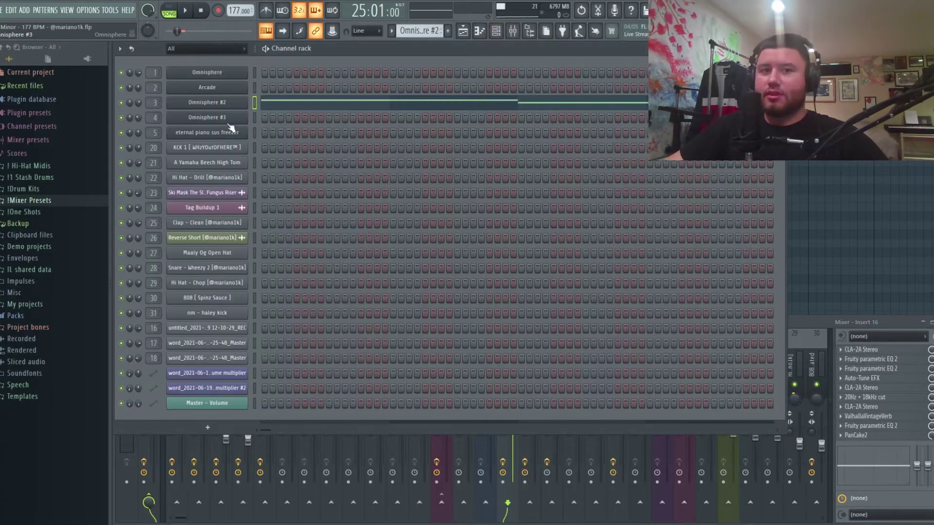
{"action": "left_click", "coordinate": [222, 467]}
Audition the Omnisphere #2 melody through Insert 3 and inspect the curve of its first Fruity parametric EQ 2.
{"action": "key", "text": "space"}
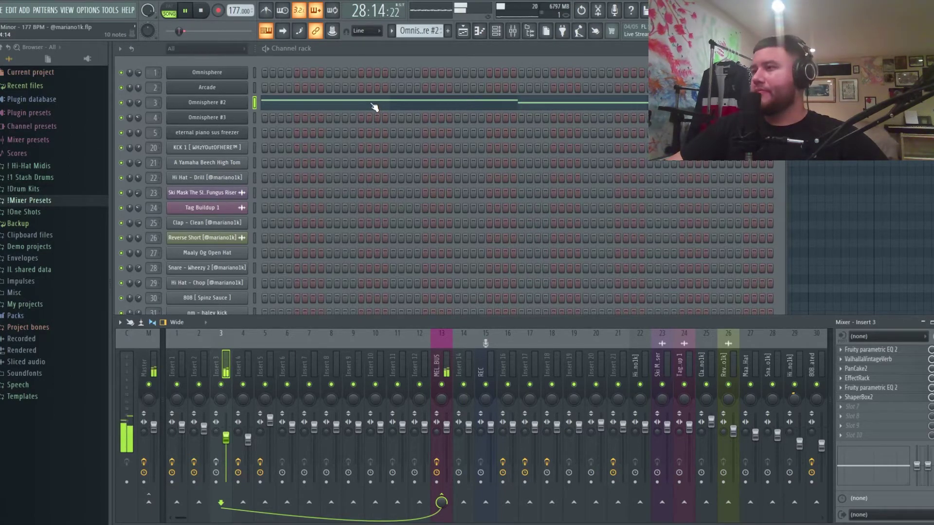
{"action": "key", "text": "space"}
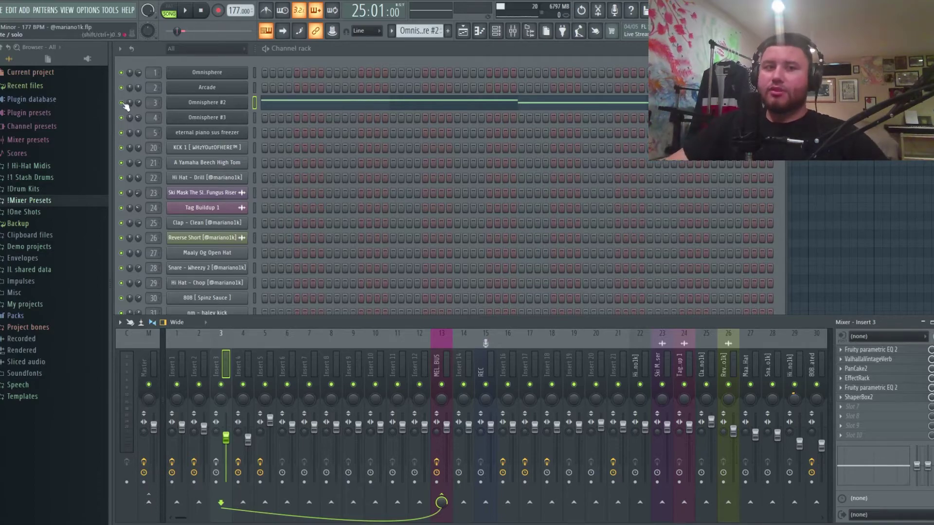
{"action": "key", "text": "space"}
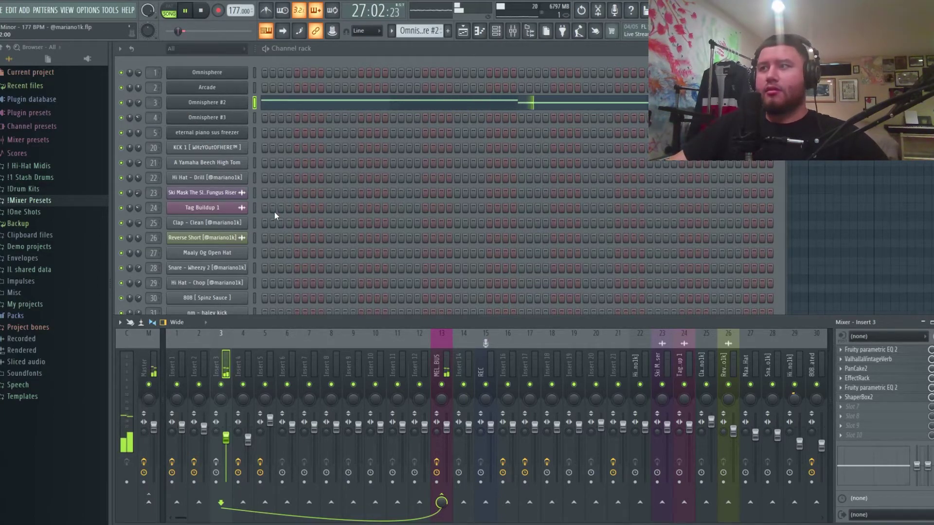
{"action": "key", "text": "space"}
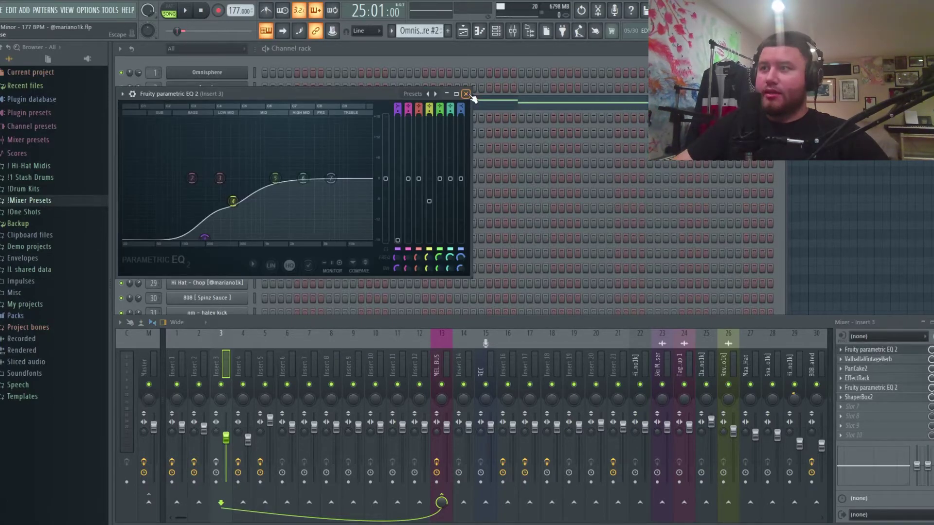
{"action": "left_click", "coordinate": [466, 94]}
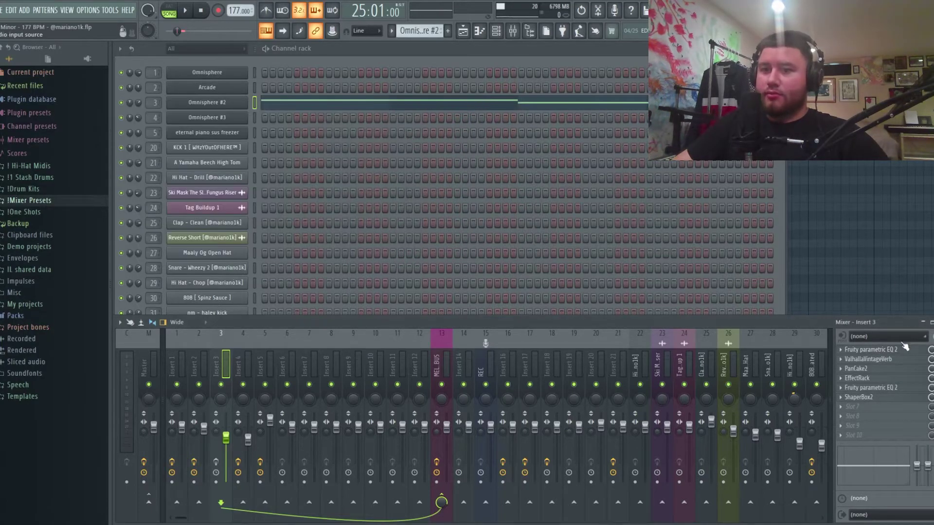
{"action": "left_click", "coordinate": [889, 350]}
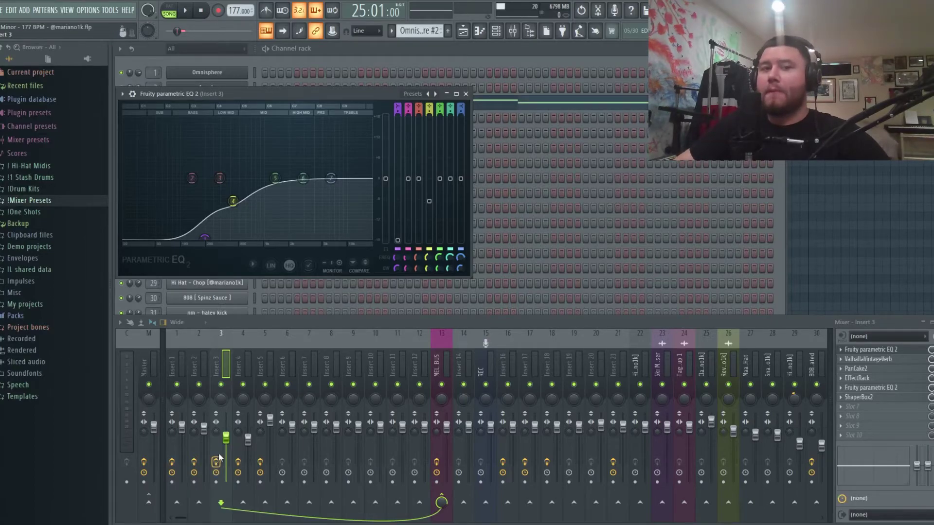
Return to the playlist and play Tracks 1, 5, 6, 8 and 9 together from bar 25.
{"action": "key", "text": "F5"}
{"action": "key", "text": "space"}
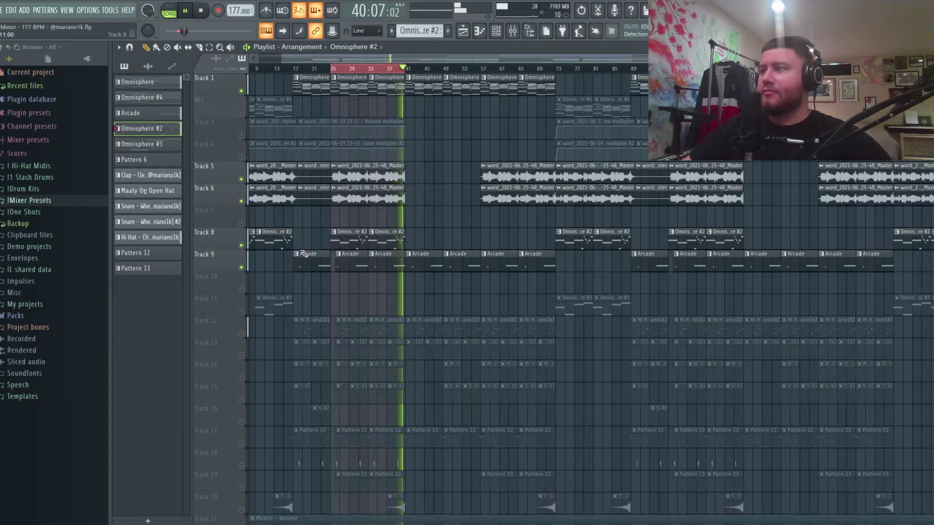
{"action": "key", "text": "space"}
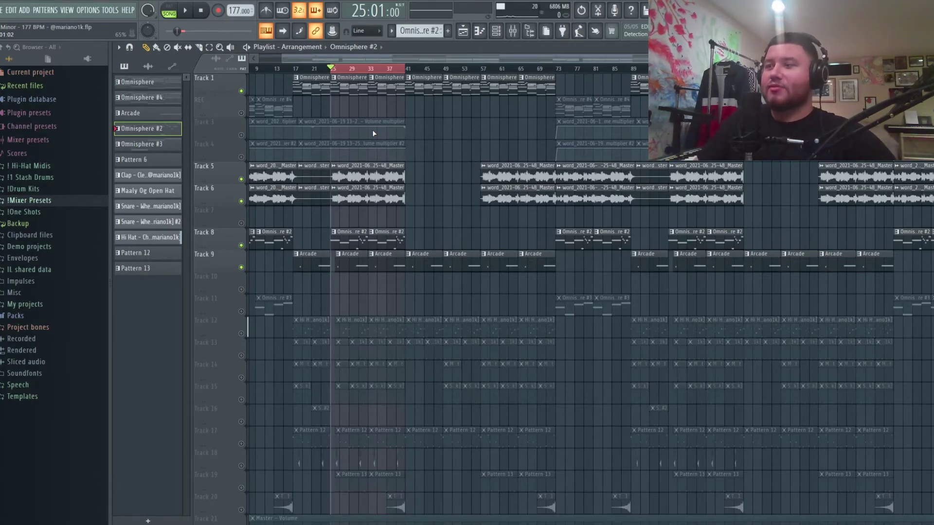
Restore the muted playlist tracks and review the Omnisphere pattern from Track 1 in the piano roll before returning to the playlist.
{"action": "scroll", "coordinate": [379, 69], "scroll_direction": "down", "scroll_amount": 2}
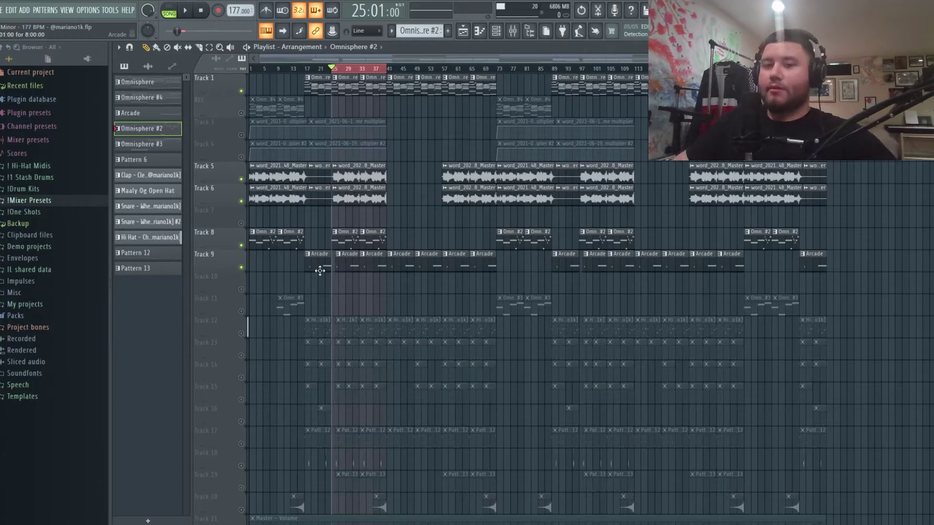
{"action": "key", "text": "ctrl+z"}
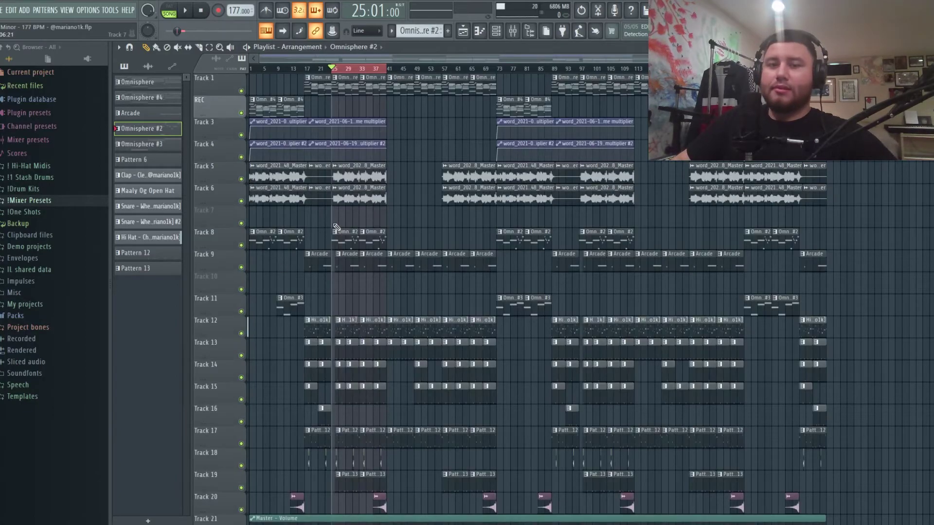
{"action": "double_click", "coordinate": [326, 92]}
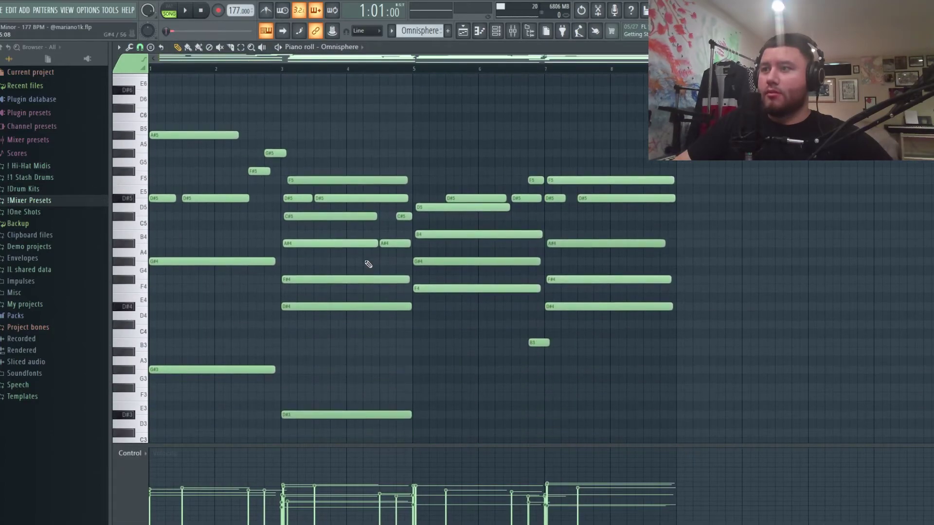
{"action": "left_click", "coordinate": [463, 31]}
Play the full arrangement from the intro, jumping ahead to hear the transition into the section at bar 17.
{"action": "key", "text": "space"}
{"action": "scroll", "coordinate": [358, 174], "scroll_direction": "down", "scroll_amount": 1}
{"action": "scroll", "coordinate": [359, 175], "scroll_direction": "up", "scroll_amount": 1}
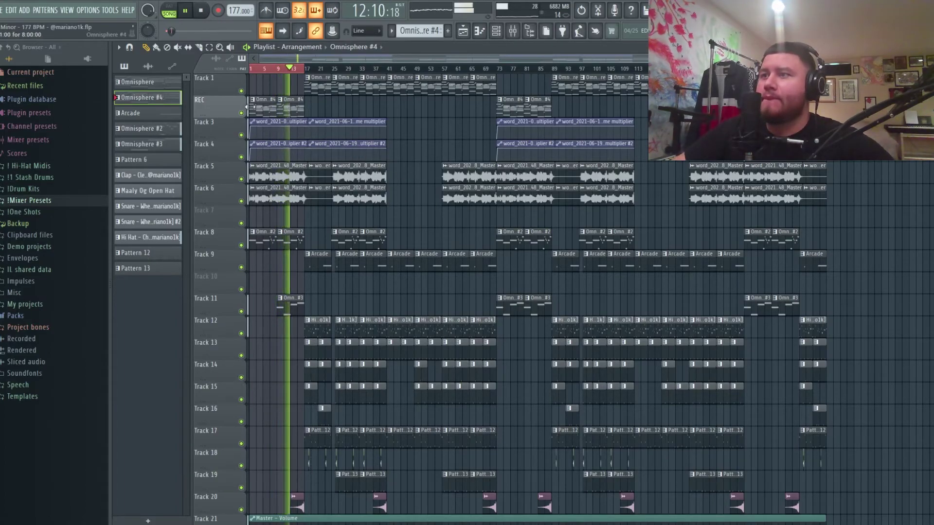
{"action": "left_click", "coordinate": [295, 68]}
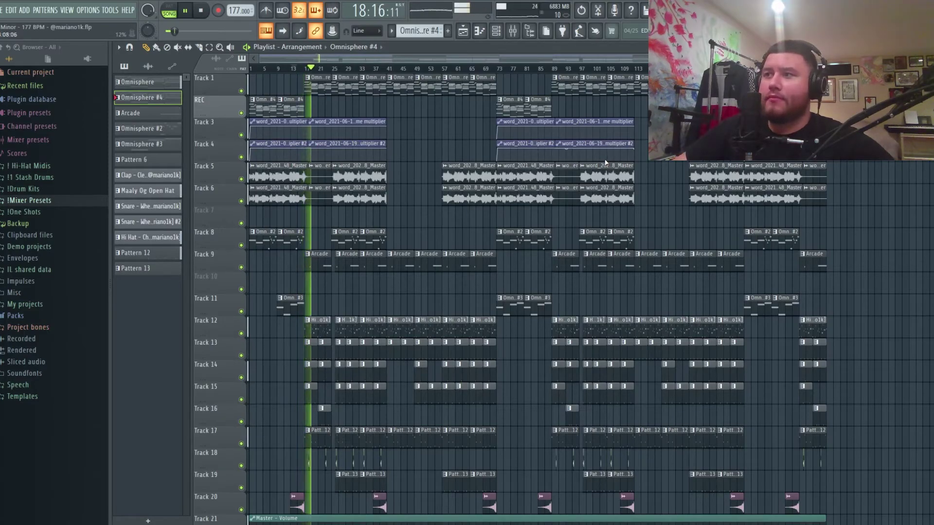
{"action": "key", "text": "space"}
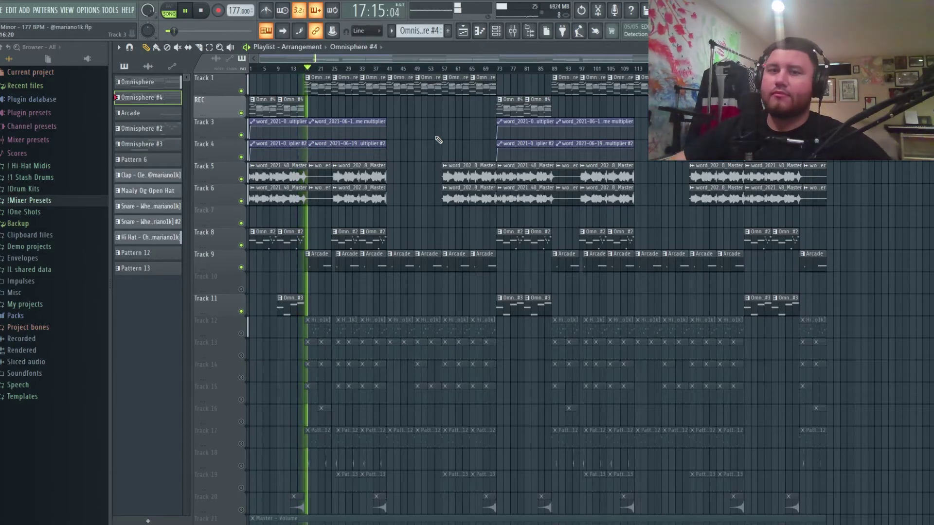
Audition the combined melody tracks without drums, stop playback and re-enable the muted tracks from Track 12 down.
{"action": "scroll", "coordinate": [414, 169], "scroll_direction": "down", "scroll_amount": 1}
{"action": "scroll", "coordinate": [414, 169], "scroll_direction": "up", "scroll_amount": 1}
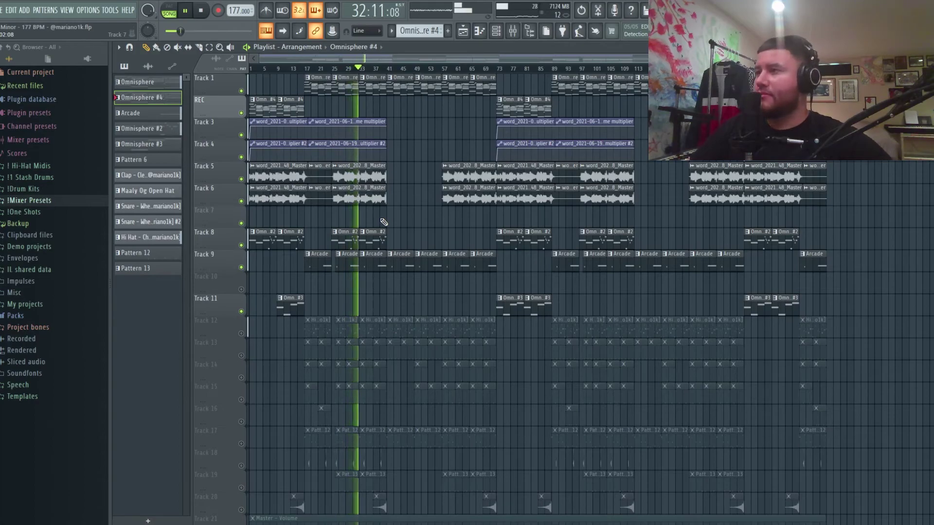
{"action": "key", "text": "space"}
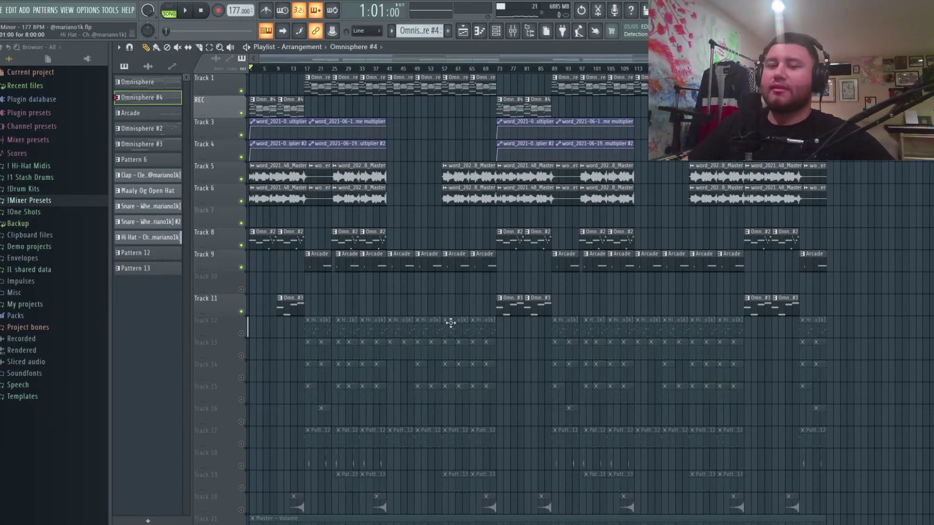
{"action": "right_click", "coordinate": [241, 312]}
{"action": "right_click", "coordinate": [240, 311]}
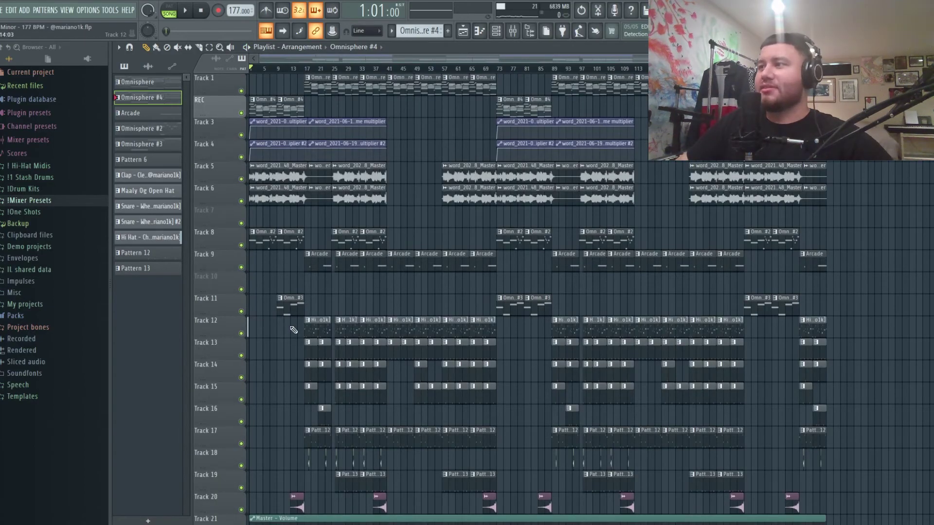